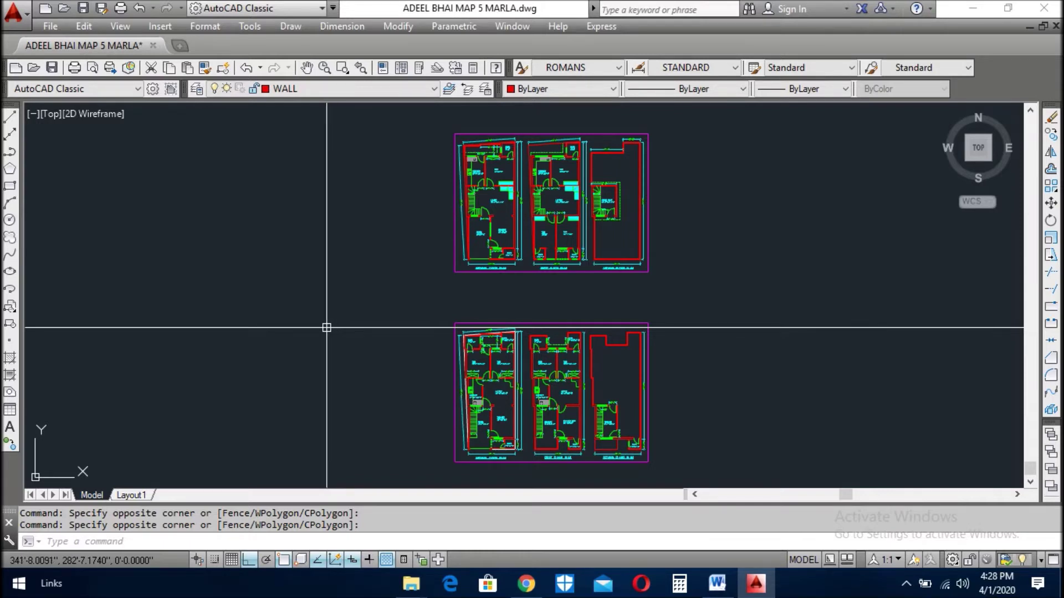
Step: Zoom out and back in on the ground, first and second floor plans
scroll(635, 349, "down", 2)
scroll(635, 349, "up", 4)
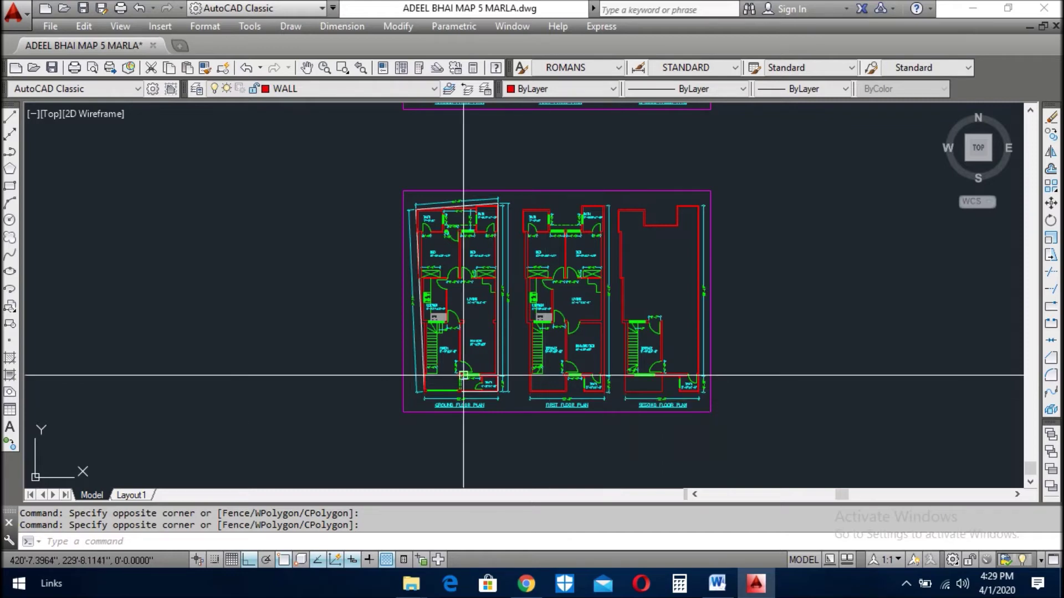
Step: Show the application menu's Drawing Utilities with its Recover options
left_click(26, 13)
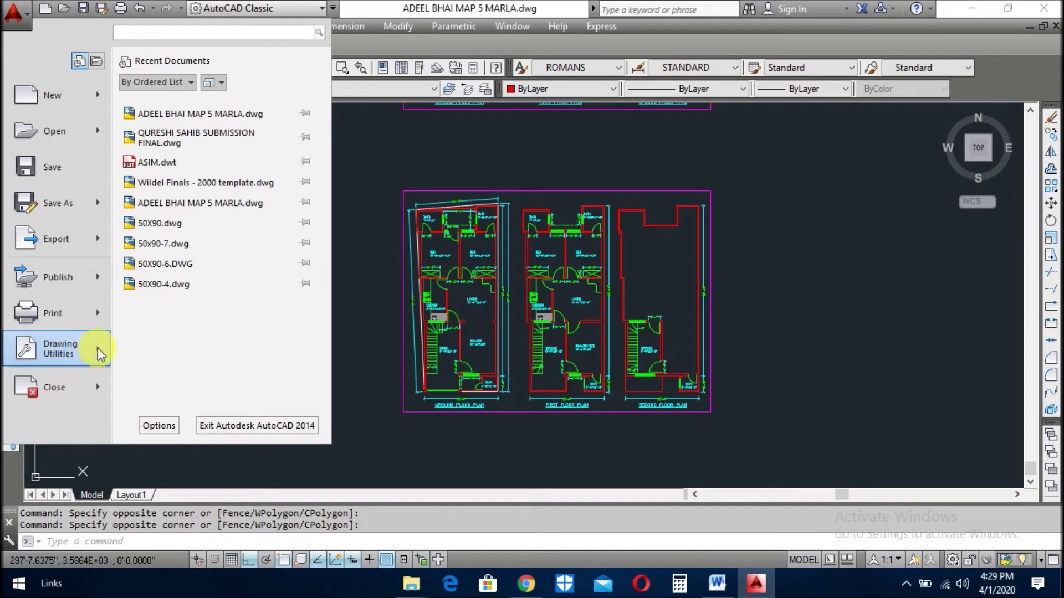
mouse_move(58, 349)
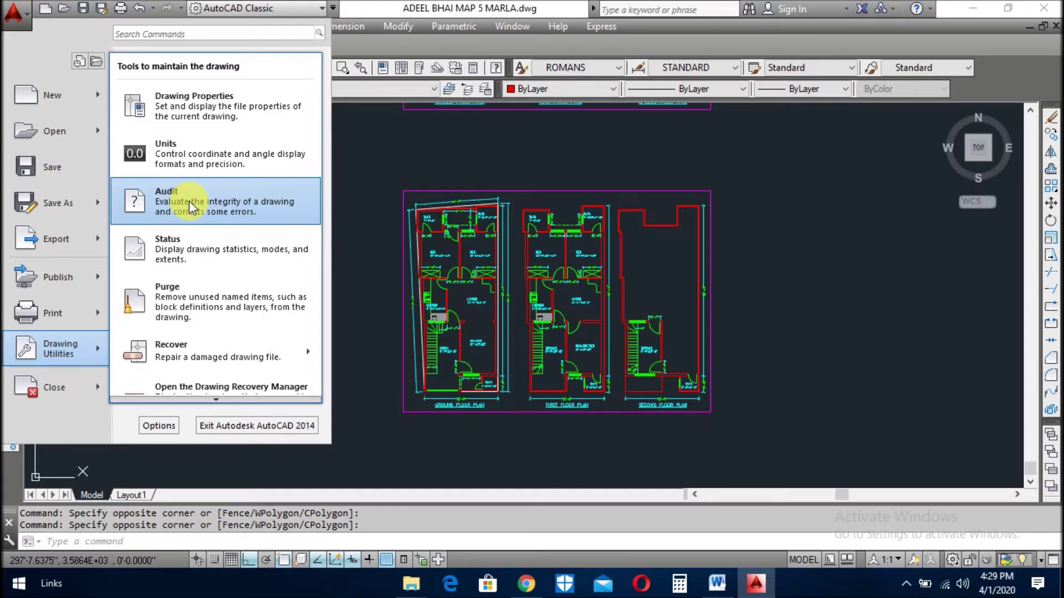
mouse_move(215, 351)
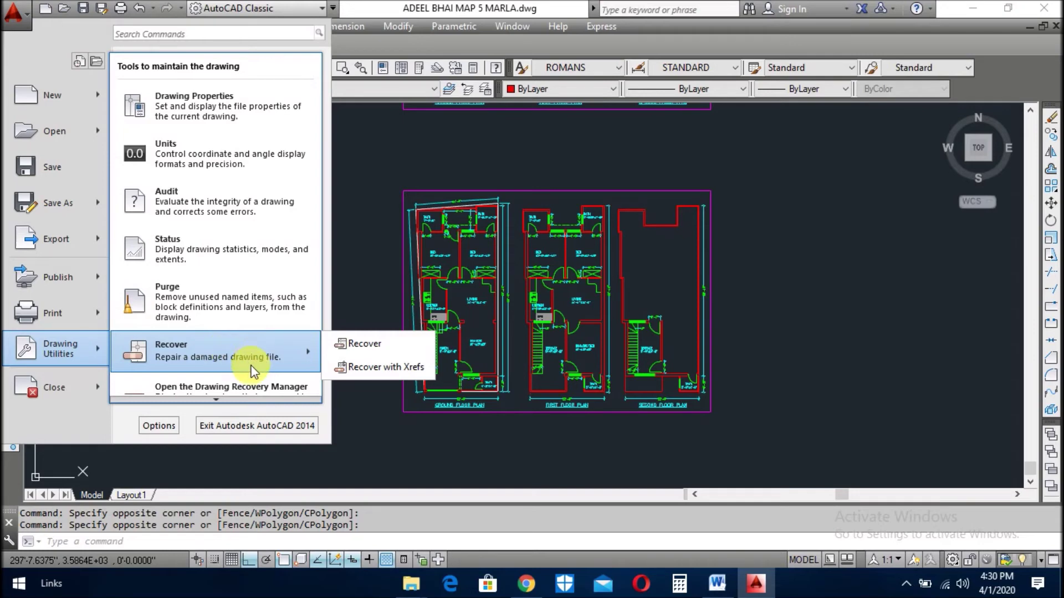
Step: Open the Drawing Recovery Manager and select the ADEEL BHAI MAP 5 MARLA backup file
left_click(225, 385)
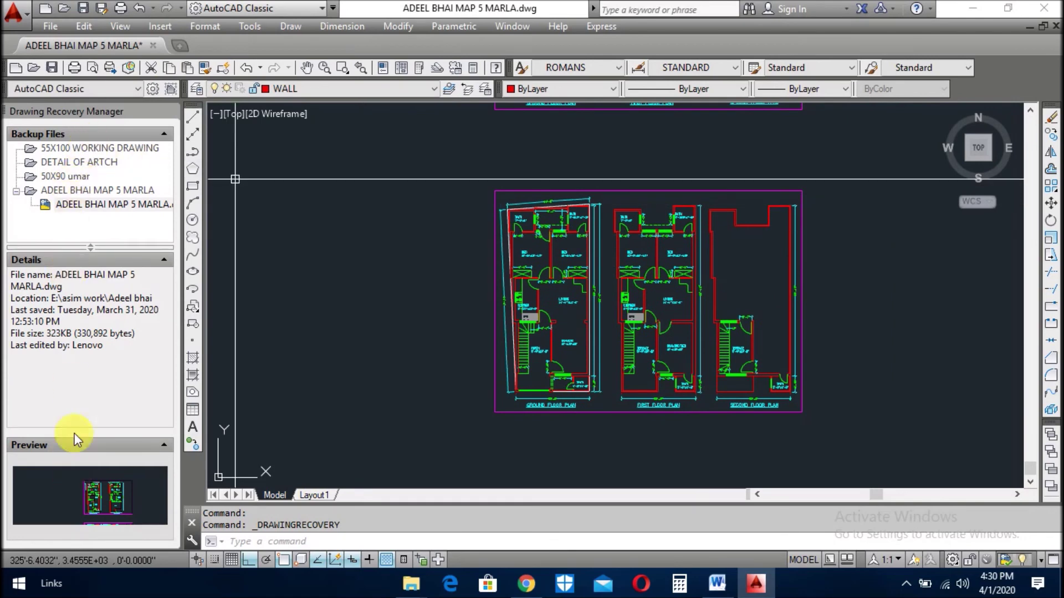
left_click(80, 205)
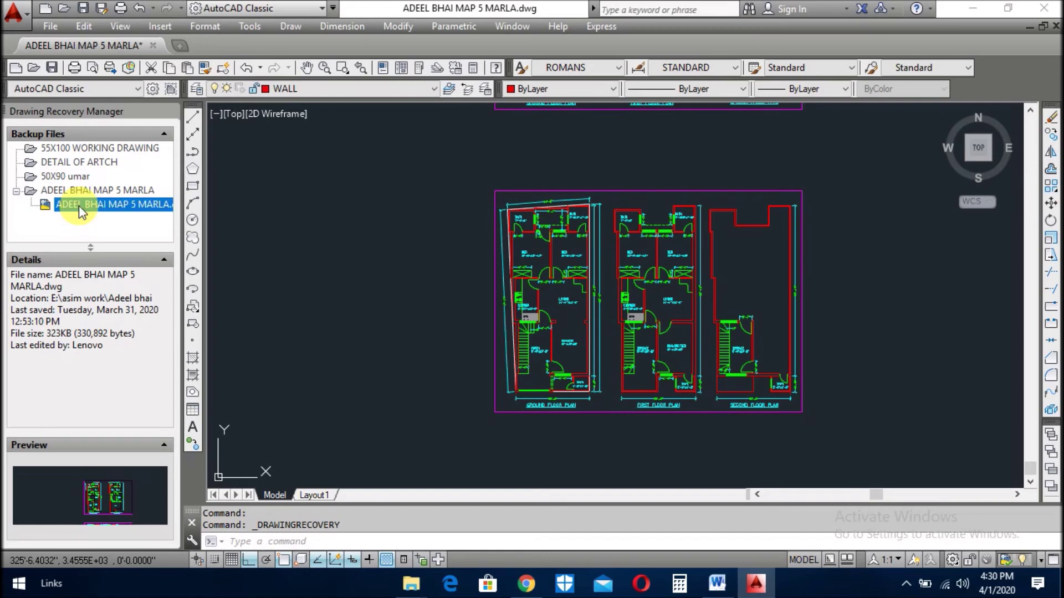